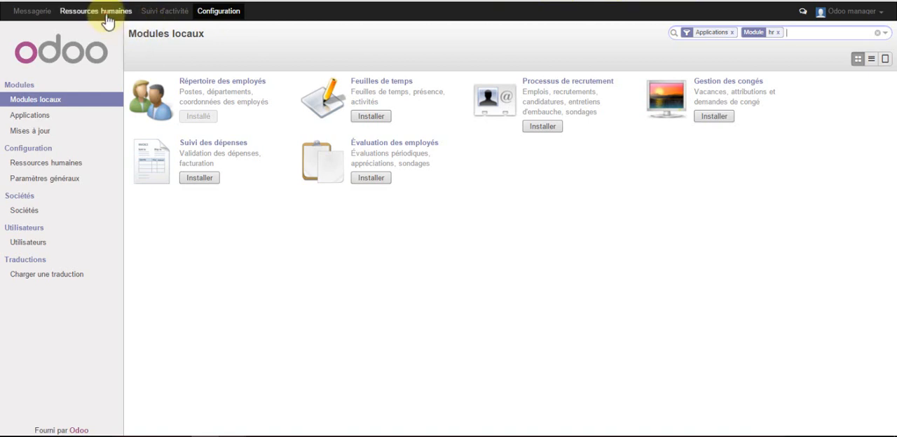
Start a new employee record in Ressources humaines and enter the employee's full name
{"action": "left_click", "coordinate": [105, 11]}
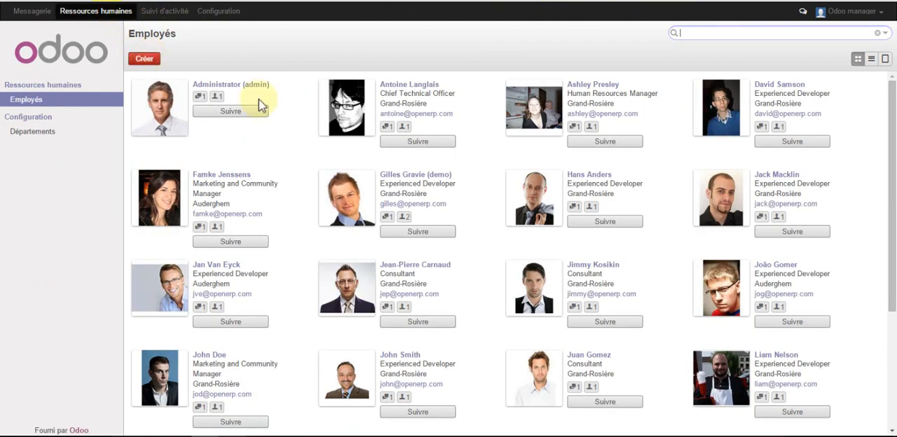
{"action": "scroll", "coordinate": [387, 154], "scroll_direction": "down", "scroll_amount": 3}
{"action": "scroll", "coordinate": [386, 157], "scroll_direction": "down", "scroll_amount": 2}
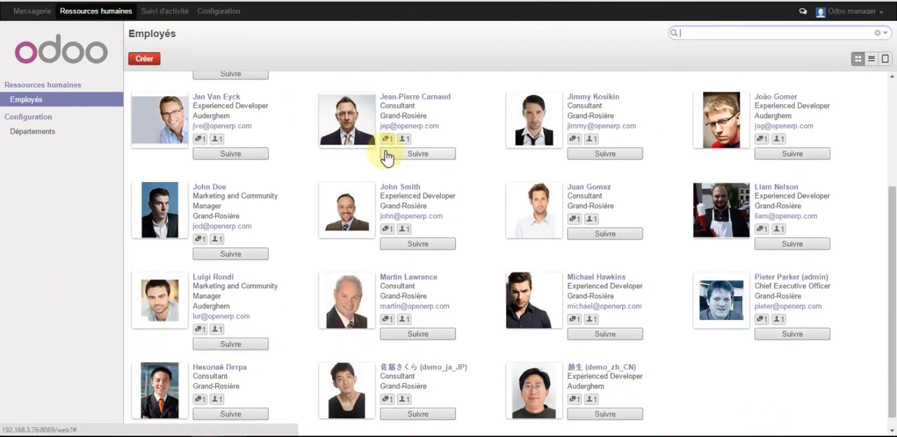
{"action": "scroll", "coordinate": [387, 156], "scroll_direction": "up", "scroll_amount": 3}
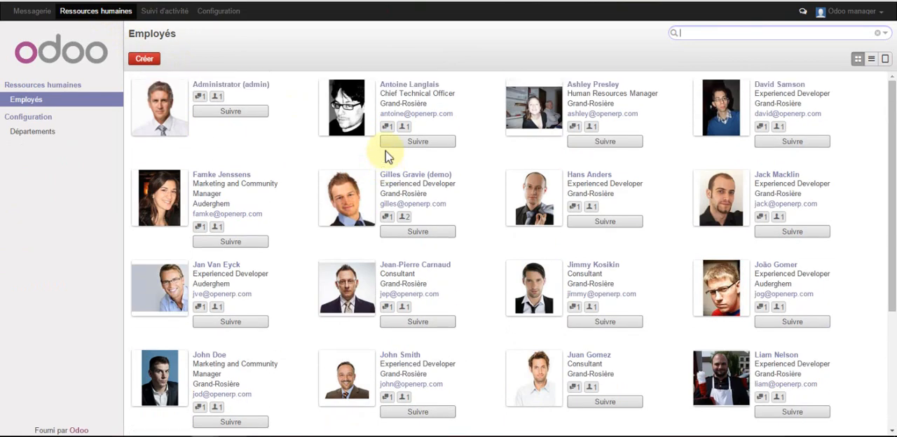
{"action": "left_click", "coordinate": [152, 61]}
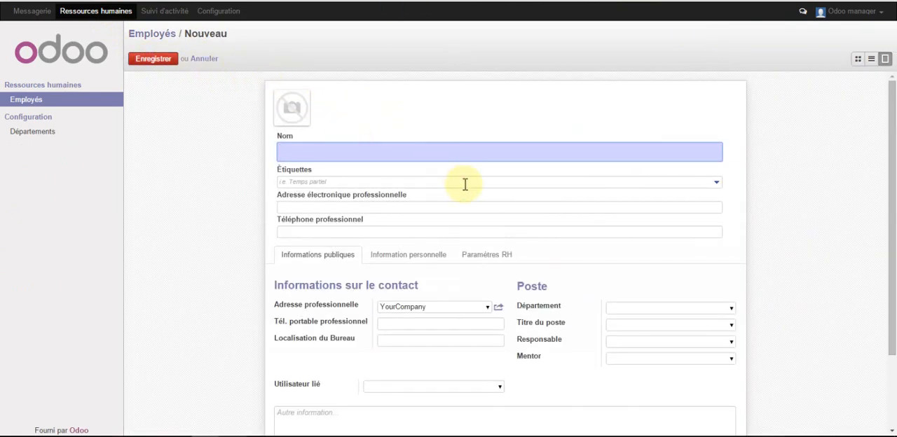
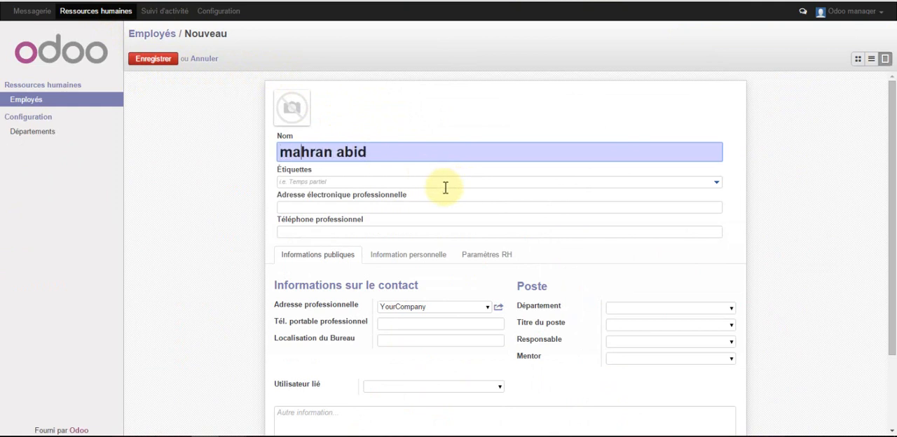
Review the new employee's public information, personal information and HR settings, and save the employee record
{"action": "scroll", "coordinate": [445, 188], "scroll_direction": "down", "scroll_amount": 2}
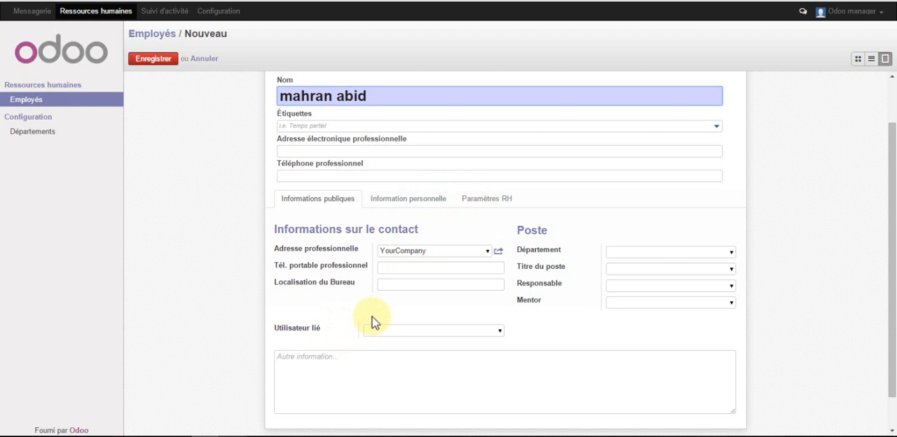
{"action": "left_click", "coordinate": [404, 202]}
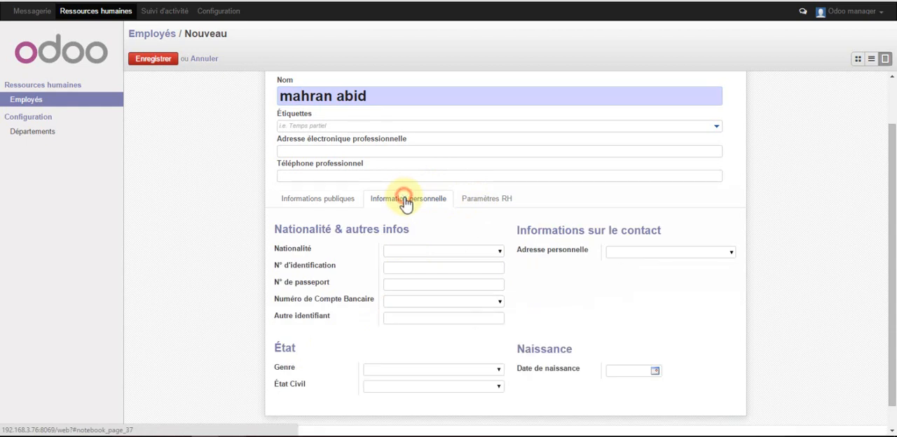
{"action": "left_click", "coordinate": [469, 200]}
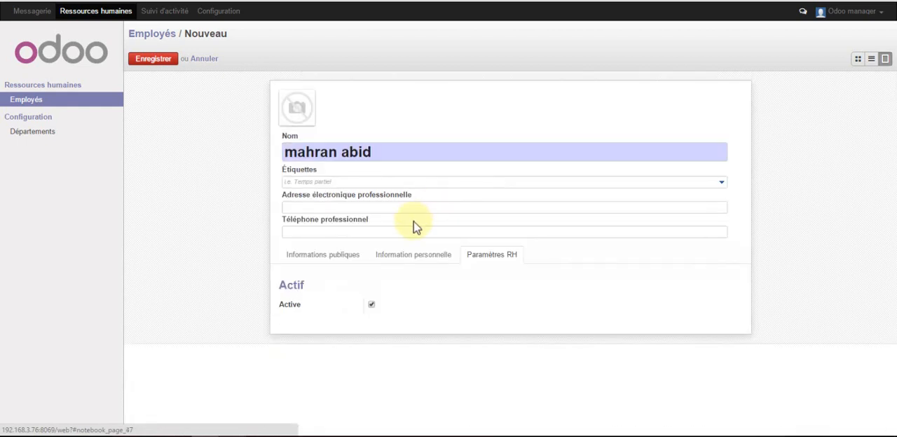
{"action": "left_click", "coordinate": [407, 256]}
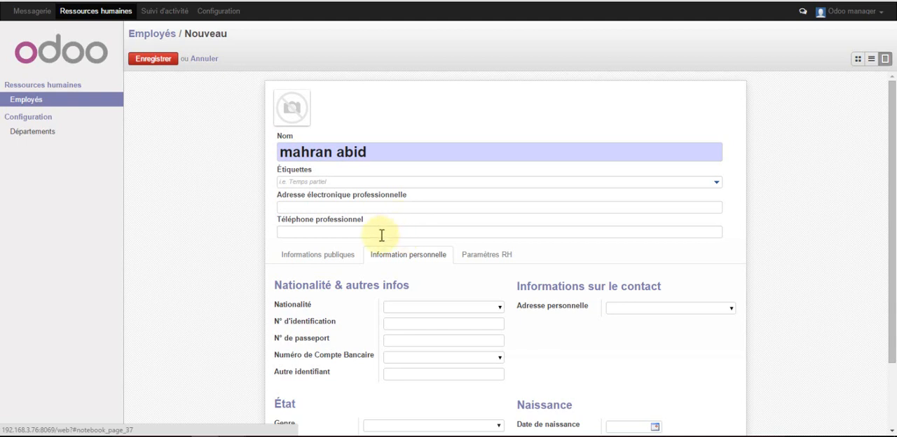
{"action": "scroll", "coordinate": [336, 258], "scroll_direction": "down", "scroll_amount": 2}
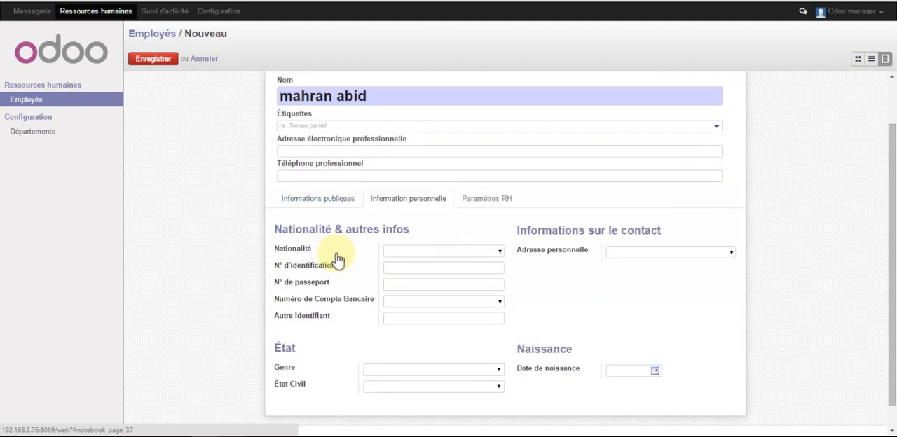
{"action": "left_click", "coordinate": [333, 210]}
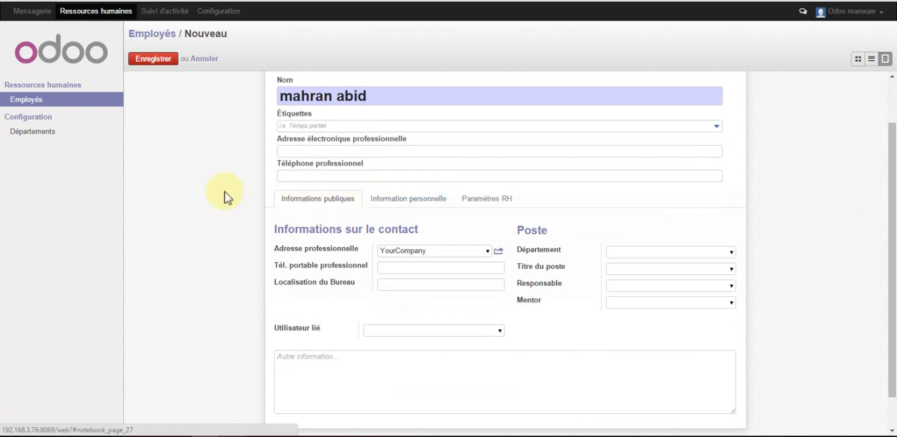
{"action": "scroll", "coordinate": [322, 164], "scroll_direction": "up", "scroll_amount": 1}
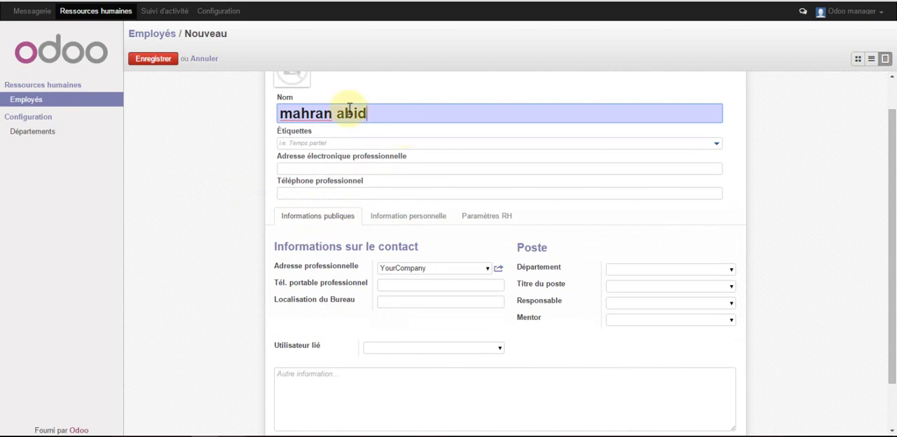
{"action": "left_click", "coordinate": [173, 61]}
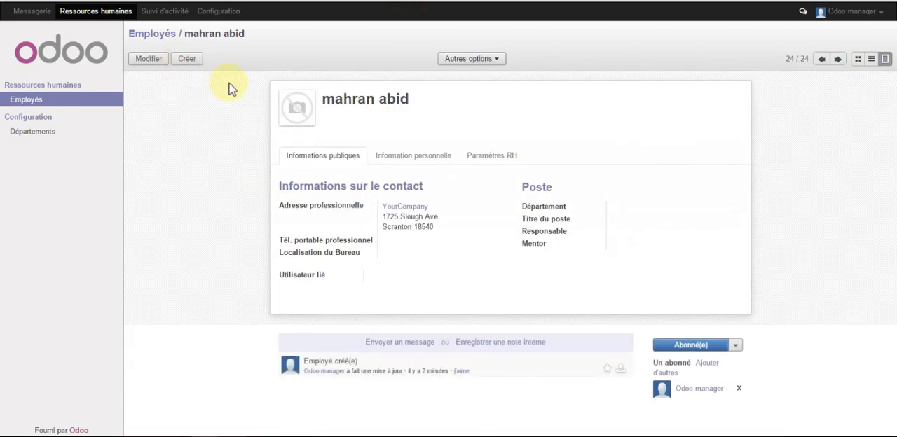
Create and save a department named "Service support client" with the new employee as Responsable and no parent department
{"action": "left_click", "coordinate": [39, 132]}
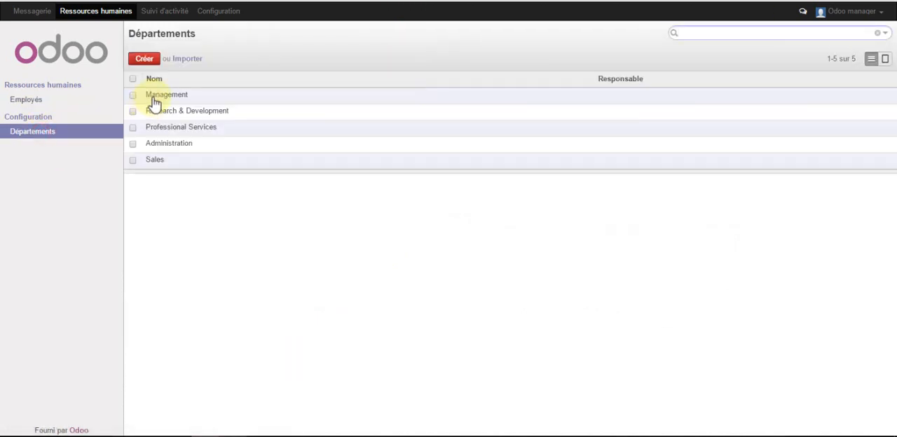
{"action": "left_click", "coordinate": [150, 60]}
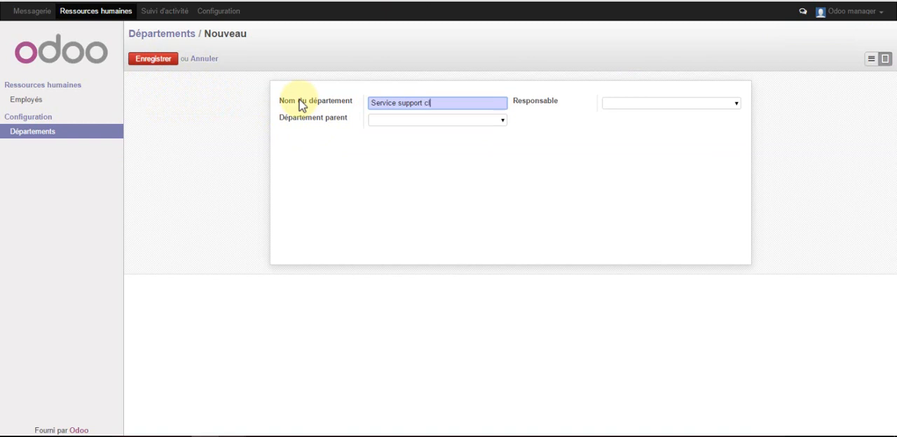
{"action": "left_click", "coordinate": [669, 104]}
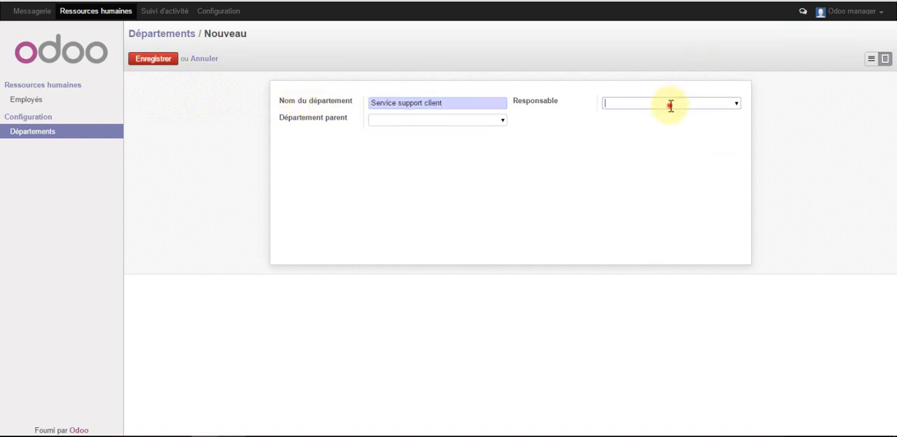
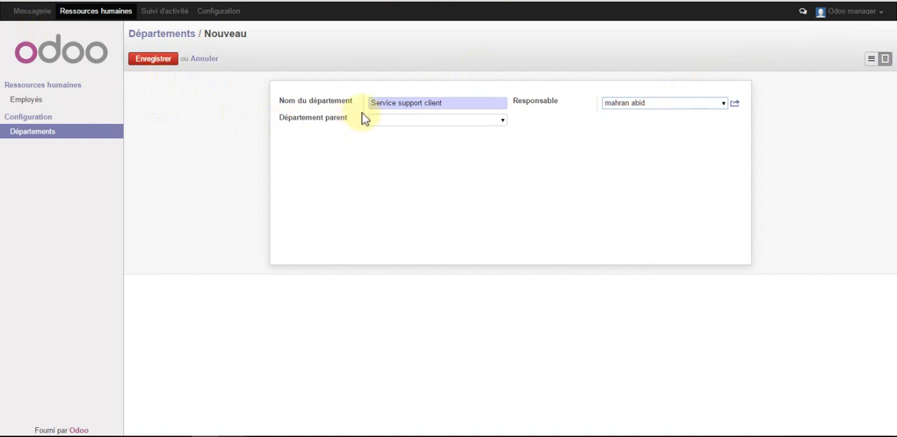
{"action": "left_click", "coordinate": [499, 121]}
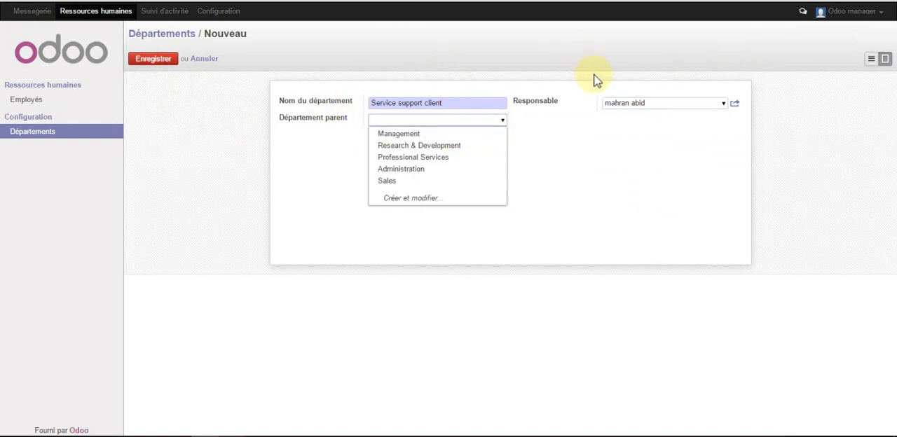
{"action": "left_click", "coordinate": [598, 163]}
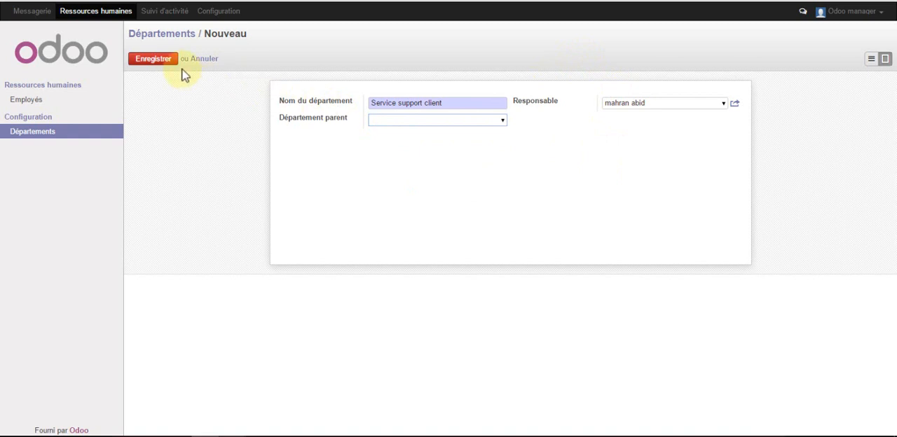
{"action": "left_click", "coordinate": [140, 58]}
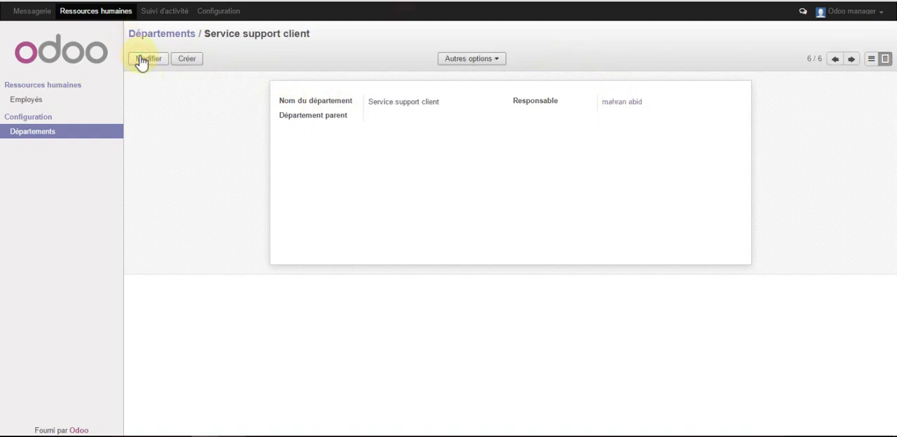
Start a new user account in the system configuration and enter the employee's full name and e-mail address
{"action": "left_click", "coordinate": [223, 13]}
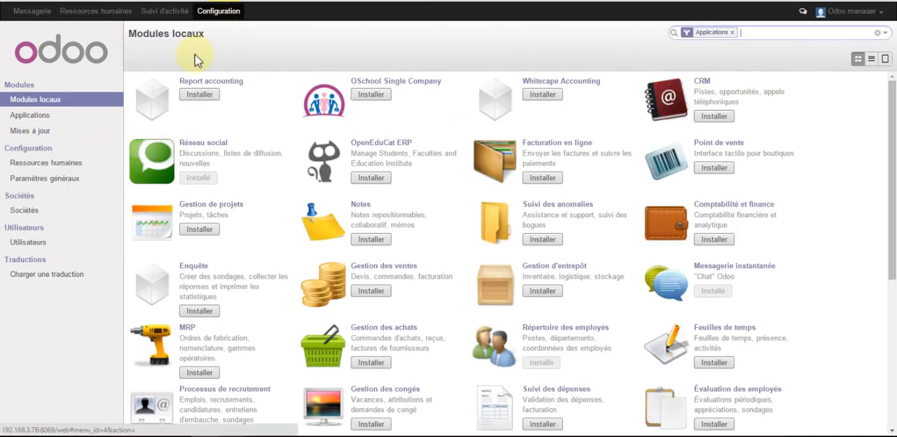
{"action": "left_click", "coordinate": [30, 244]}
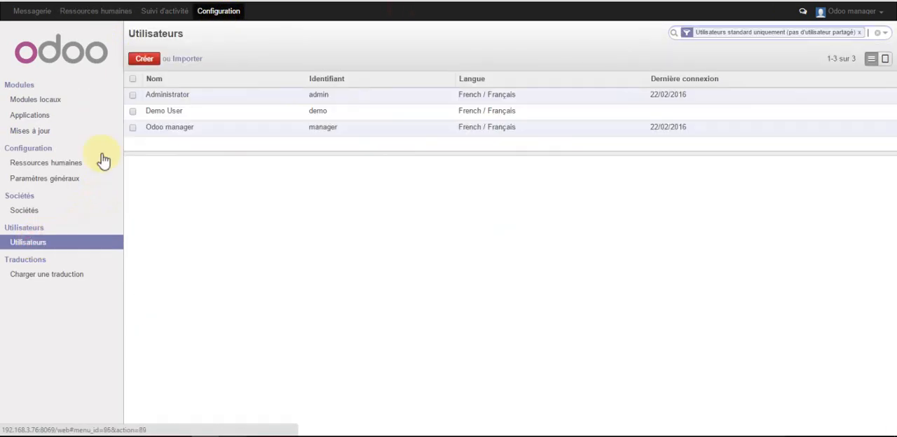
{"action": "left_click", "coordinate": [44, 249]}
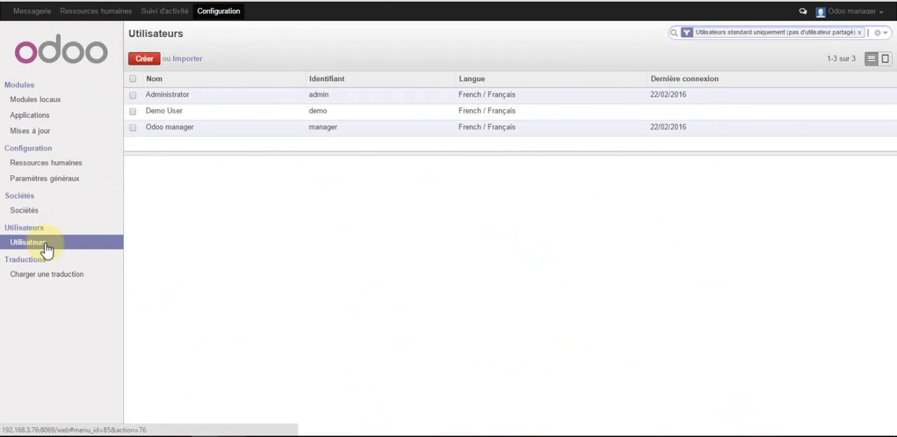
{"action": "left_click", "coordinate": [143, 60]}
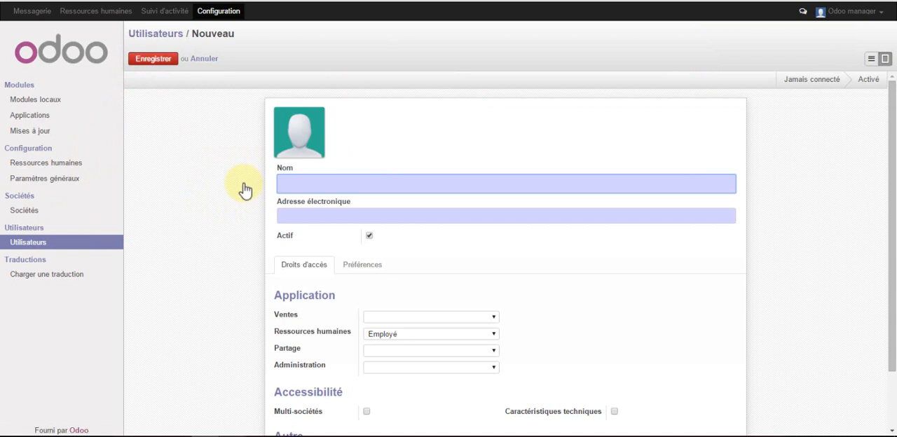
{"action": "left_click", "coordinate": [283, 215]}
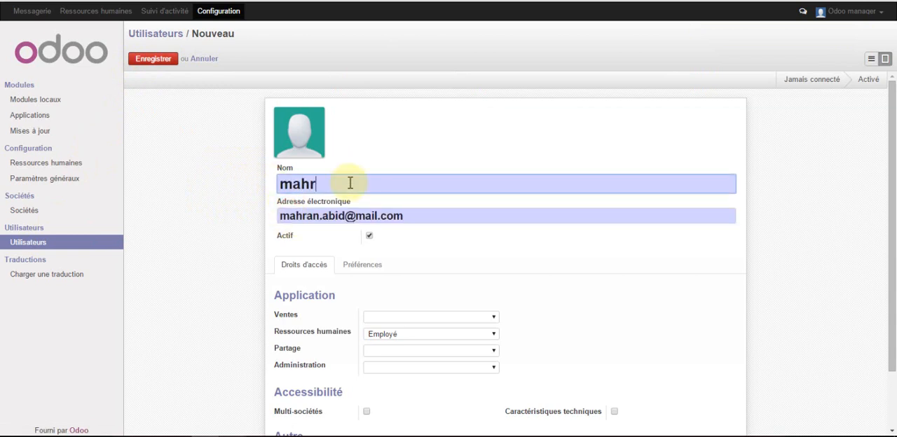
Set the new user's Ressources humaines access right to Officer and save the user account
{"action": "scroll", "coordinate": [241, 196], "scroll_direction": "down", "scroll_amount": 2}
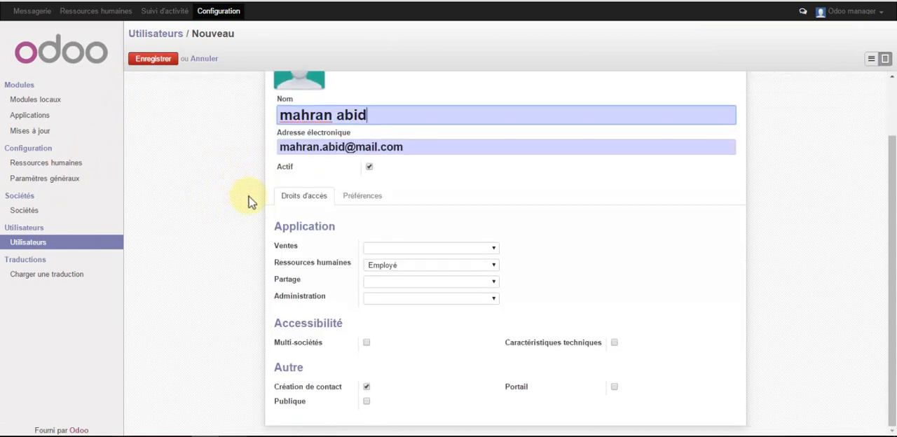
{"action": "left_click", "coordinate": [401, 265]}
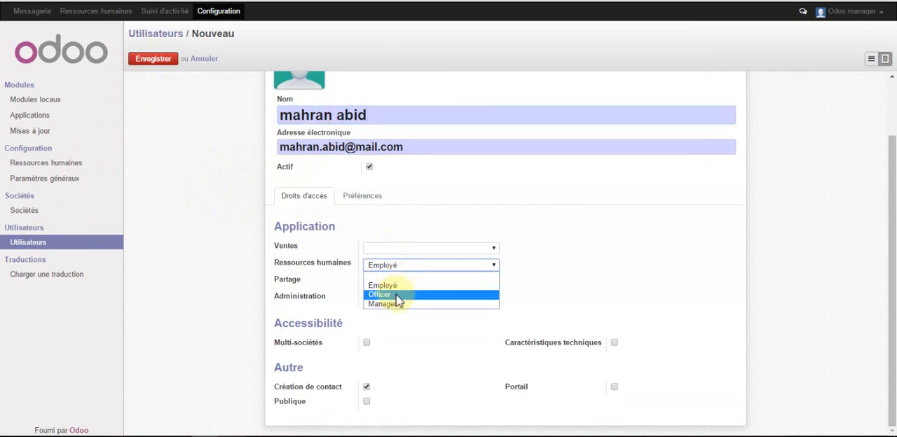
{"action": "left_click", "coordinate": [397, 297]}
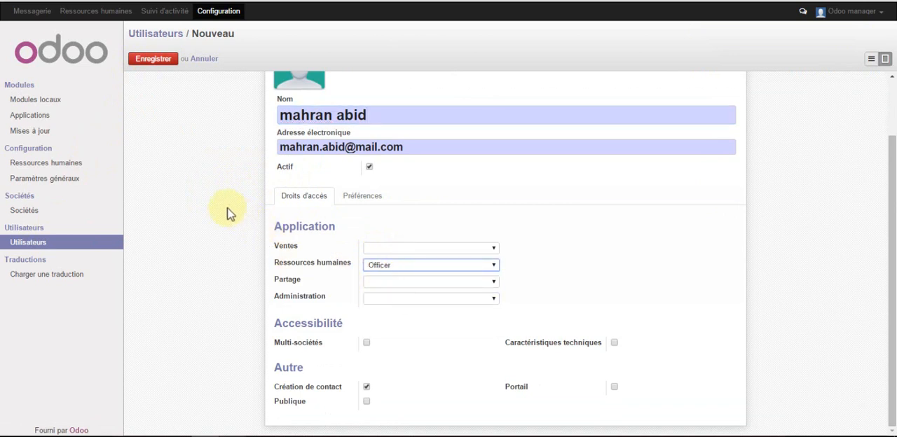
{"action": "left_click", "coordinate": [153, 60]}
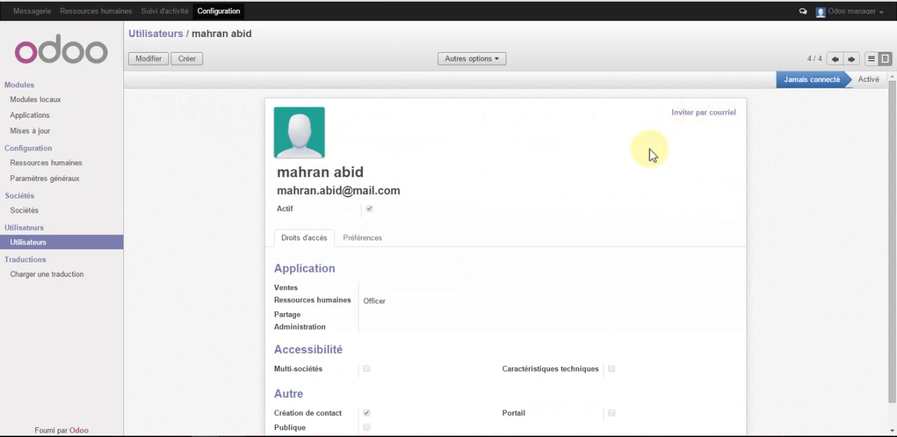
Search the Ressources humaines employees by the new employee's full name and open the matching record
{"action": "left_click", "coordinate": [83, 11]}
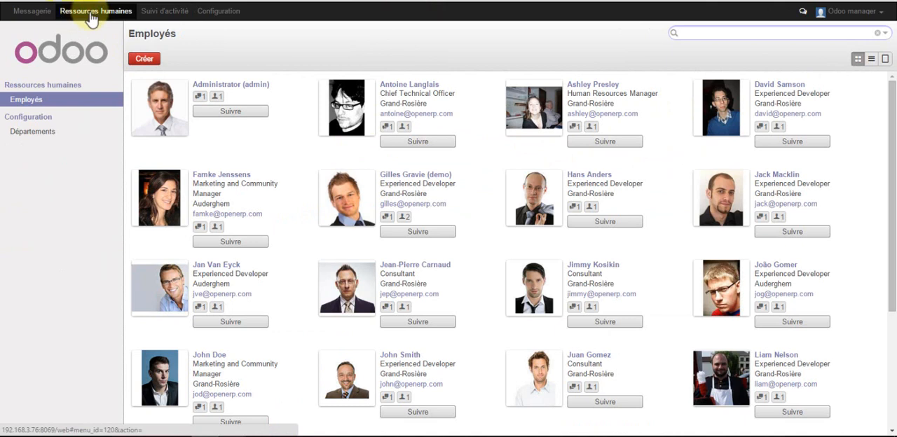
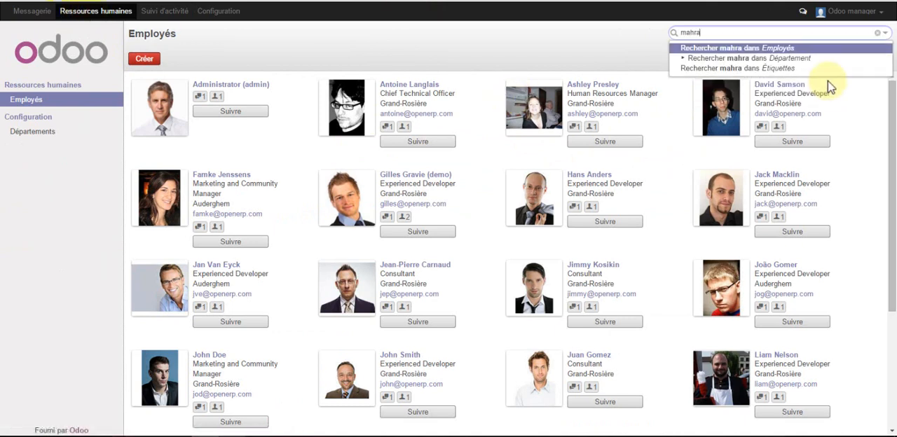
{"action": "key", "text": "Return"}
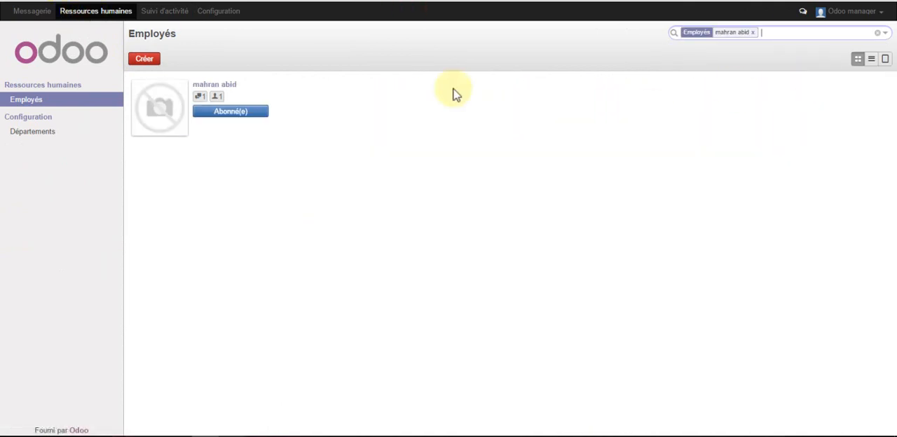
{"action": "left_click", "coordinate": [228, 88]}
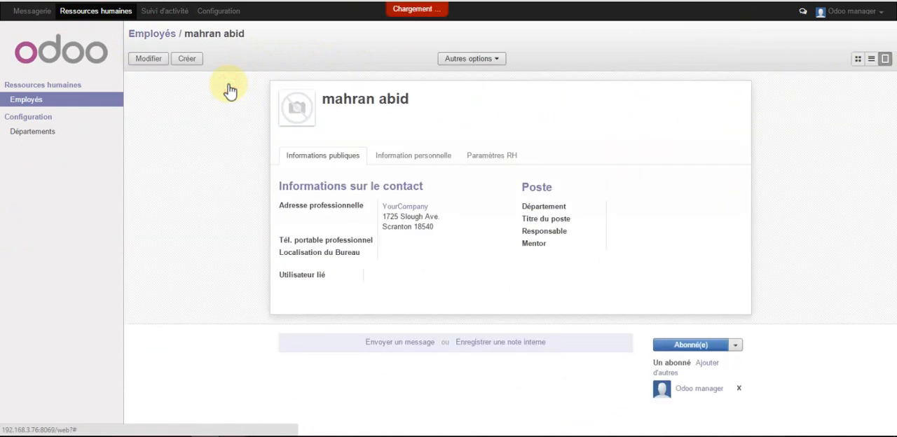
Edit the employee record and set Utilisateur lié to the new user account bearing the employee's name
{"action": "left_click", "coordinate": [148, 59]}
{"action": "scroll", "coordinate": [404, 268], "scroll_direction": "down", "scroll_amount": 3}
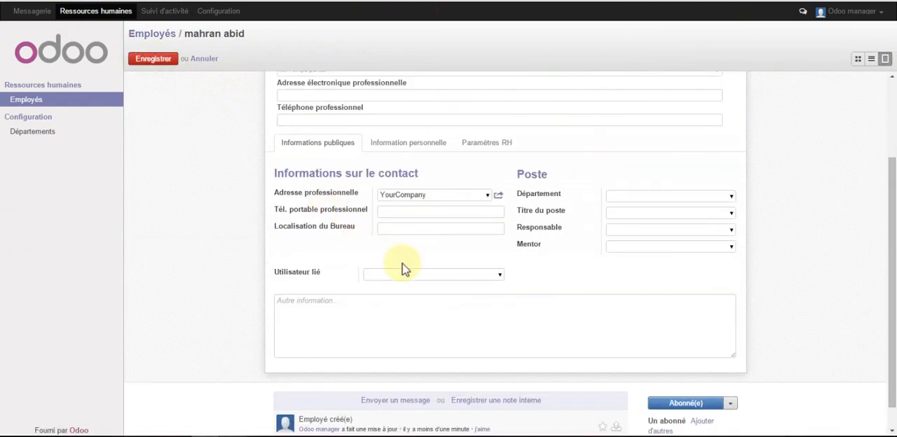
{"action": "left_click", "coordinate": [486, 274]}
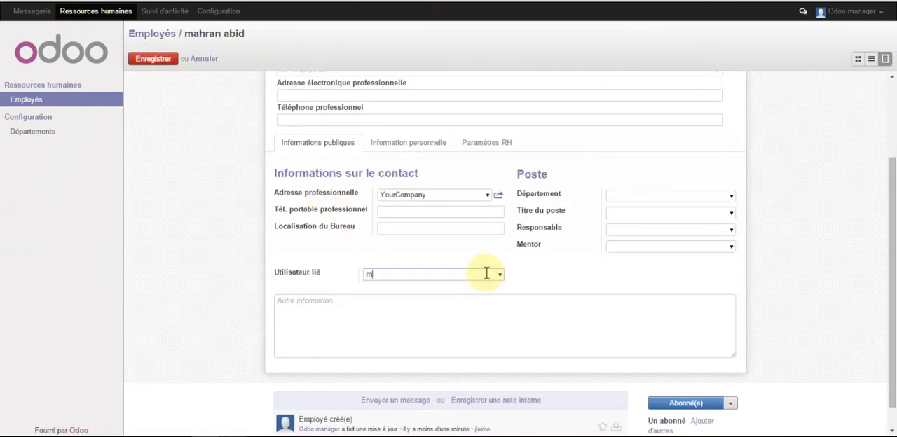
{"action": "type", "text": "mahra"}
{"action": "key", "text": "Down"}
{"action": "key", "text": "Return"}
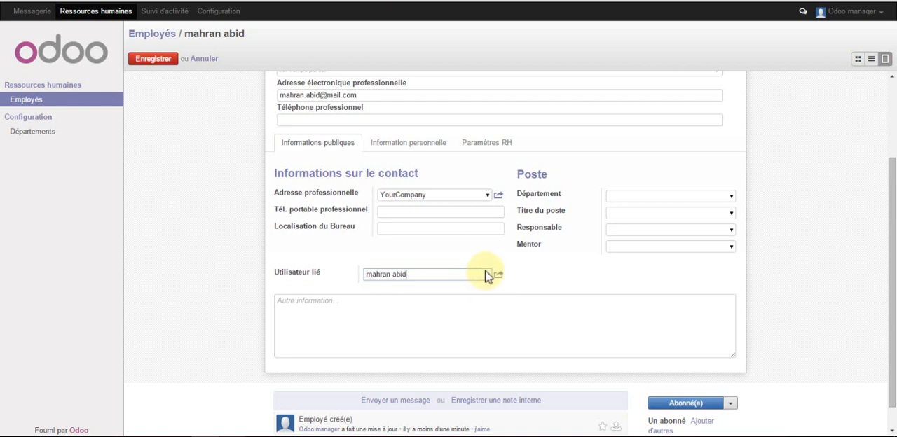
Set the employee's Département to Service support client
{"action": "scroll", "coordinate": [424, 197], "scroll_direction": "up", "scroll_amount": 2}
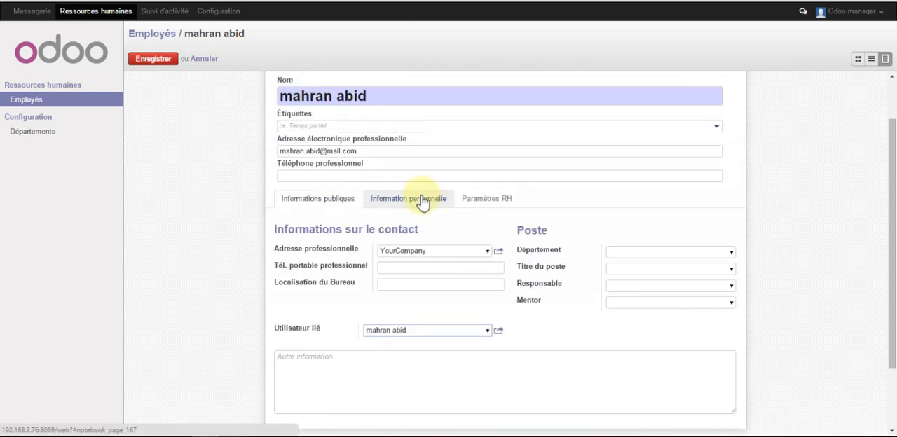
{"action": "left_click", "coordinate": [632, 255]}
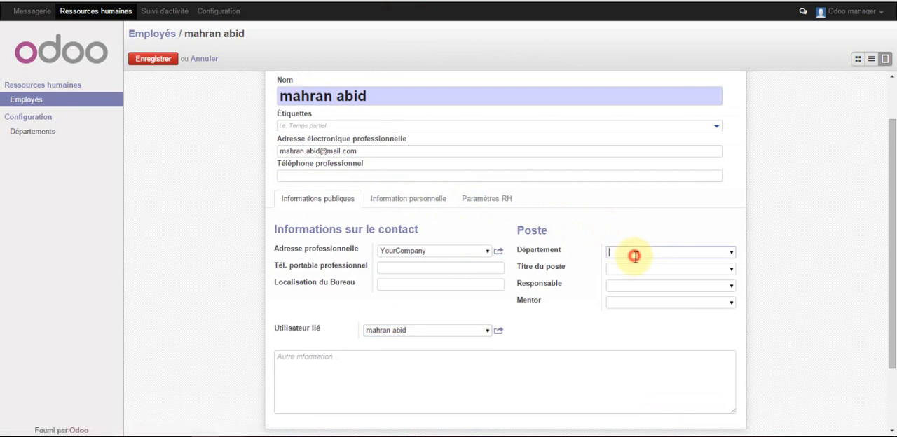
{"action": "type", "text": "su"}
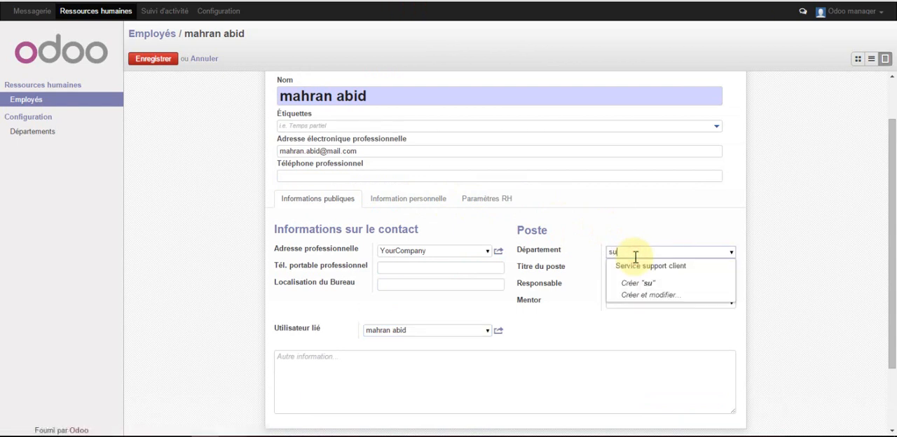
{"action": "key", "text": "Return"}
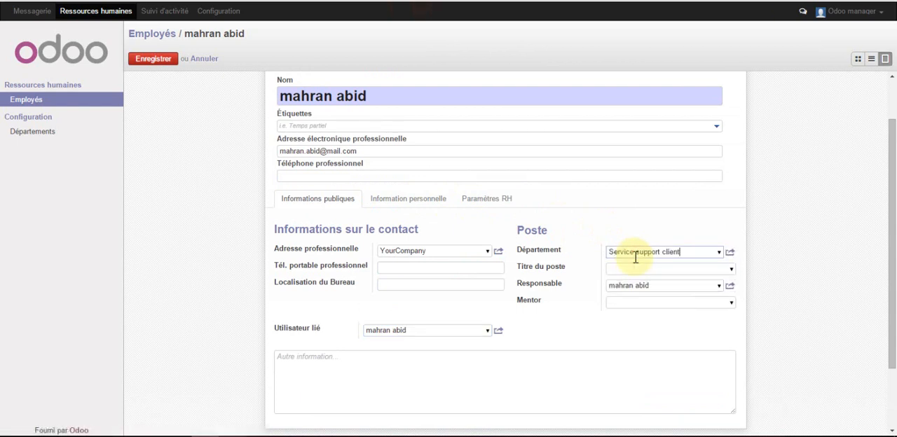
Create the job title Responsable in the Service support client department and assign it as the employee's Titre du poste
{"action": "left_click", "coordinate": [644, 269]}
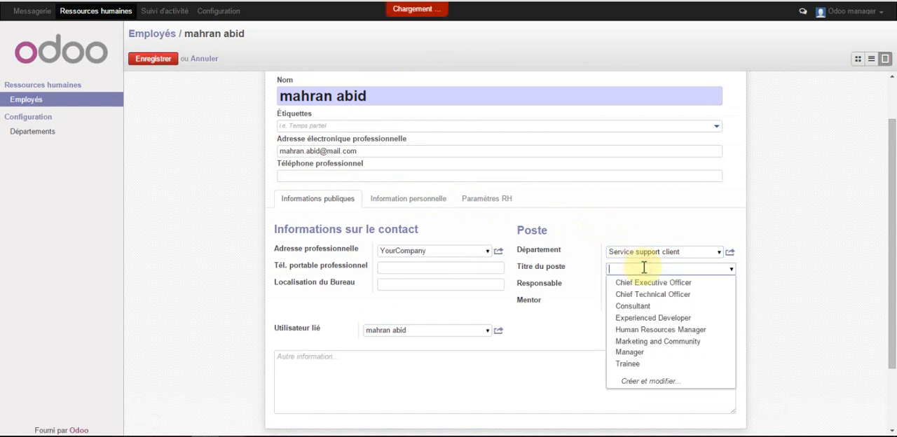
{"action": "type", "text": "Respo"}
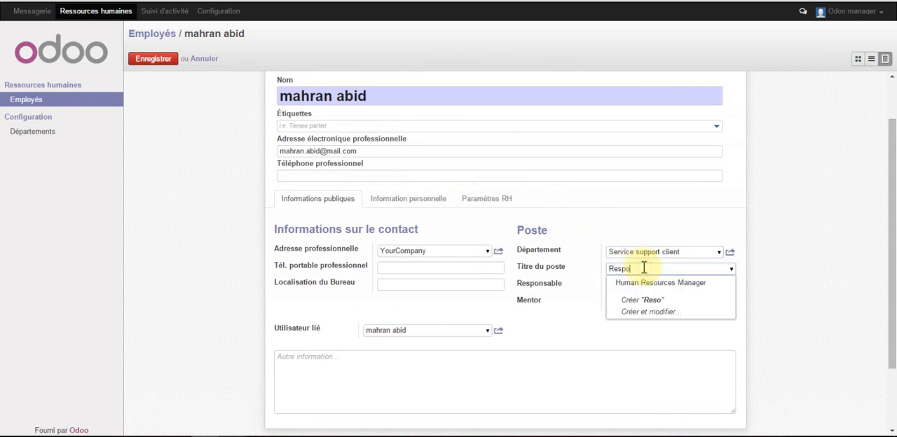
{"action": "type", "text": "nsable"}
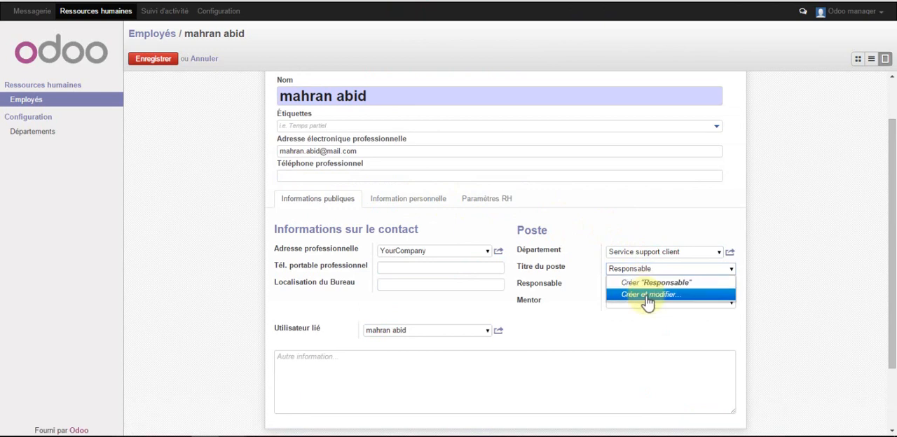
{"action": "left_click", "coordinate": [647, 297]}
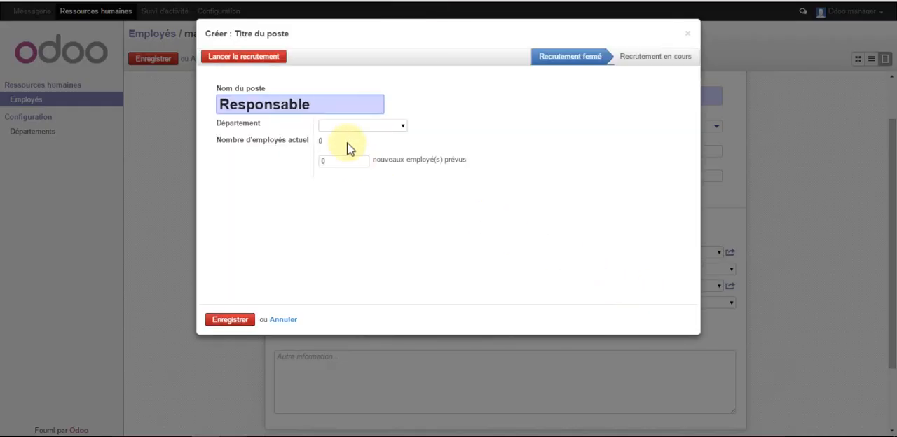
{"action": "left_click", "coordinate": [351, 125]}
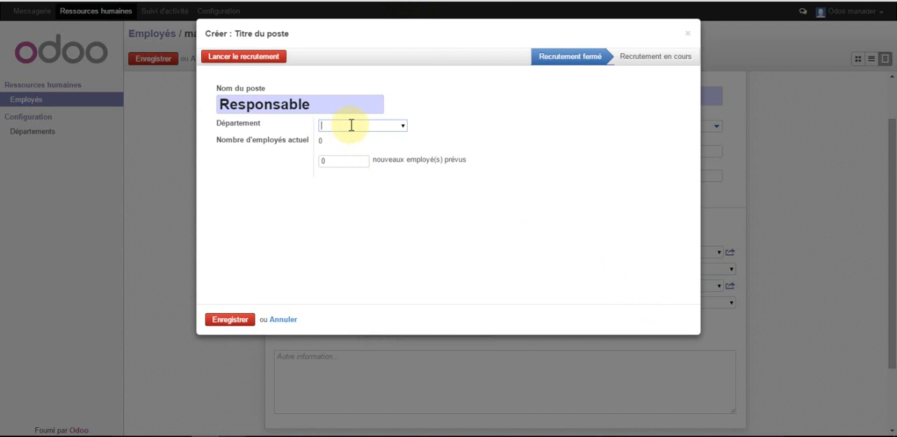
{"action": "type", "text": "se"}
{"action": "key", "text": "Down"}
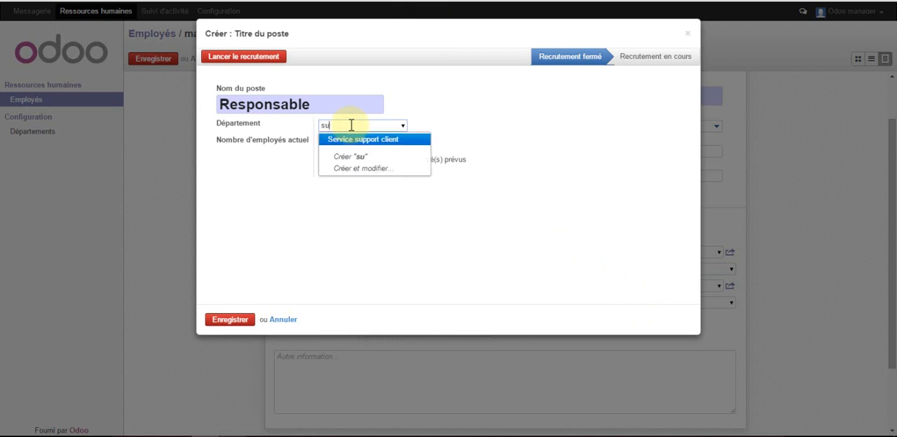
{"action": "key", "text": "Return"}
{"action": "left_click", "coordinate": [231, 320]}
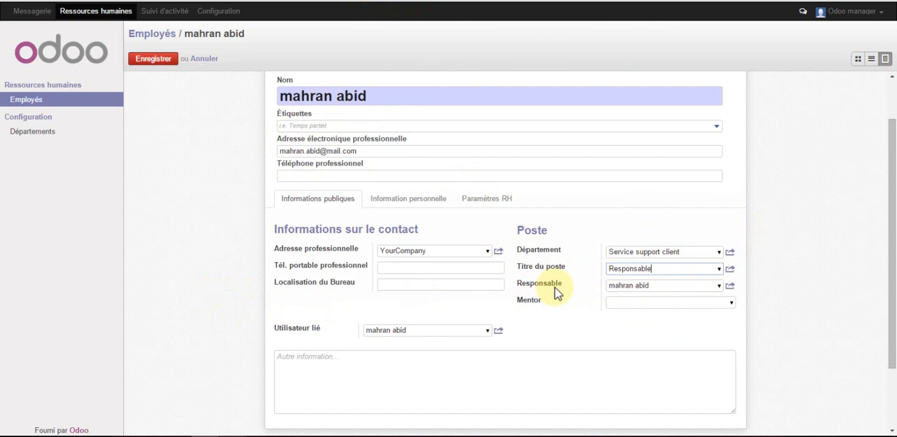
Clear the employee's Responsable field, add the Étiquettes "Profil sinior" and "bilingue", and save the record
{"action": "left_click", "coordinate": [638, 286]}
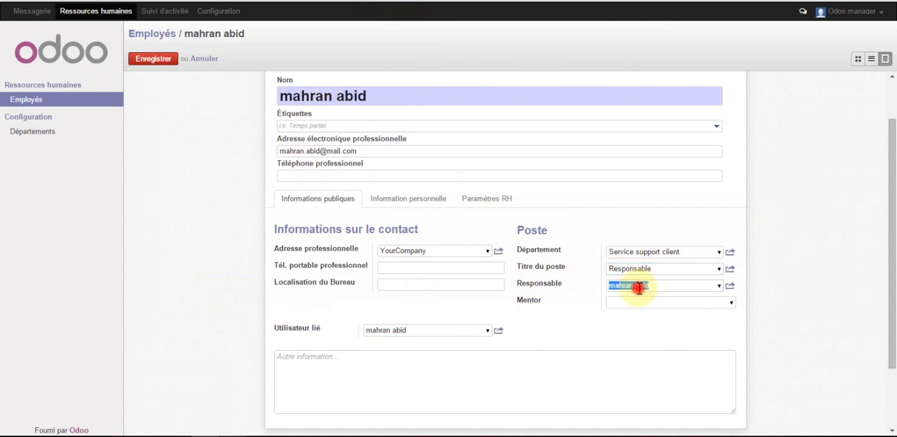
{"action": "key", "text": "BackSpace"}
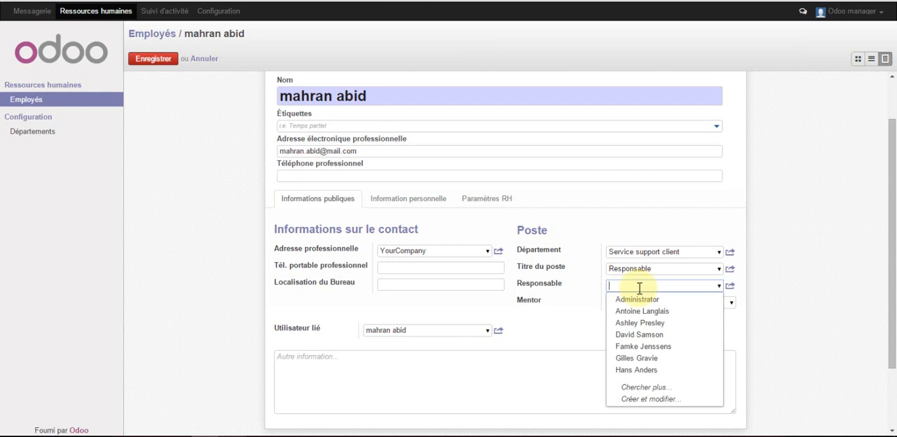
{"action": "left_click", "coordinate": [325, 123]}
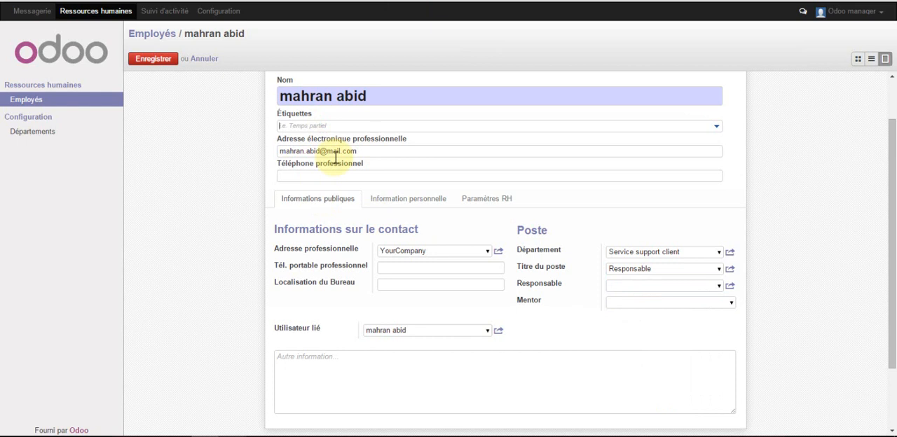
{"action": "type", "text": "Profil"}
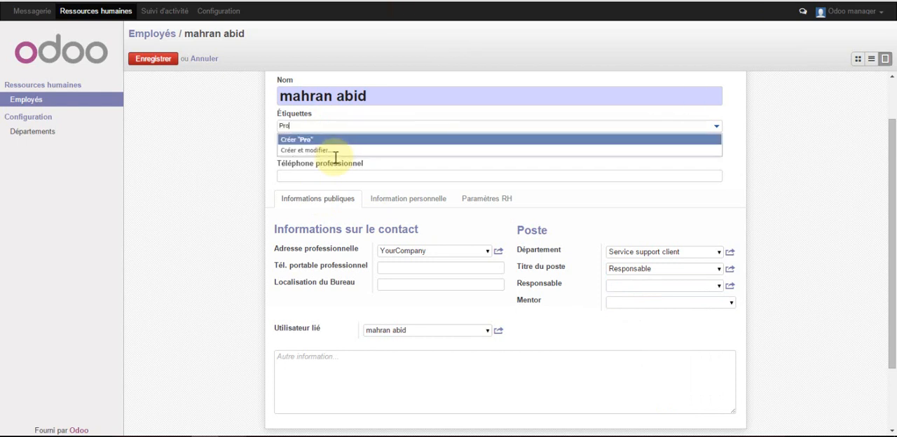
{"action": "type", "text": " sinior bilingue"}
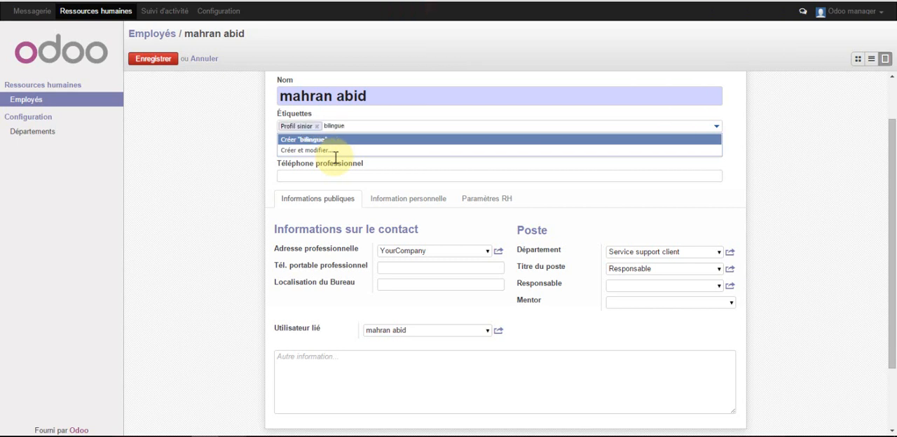
{"action": "key", "text": "Return"}
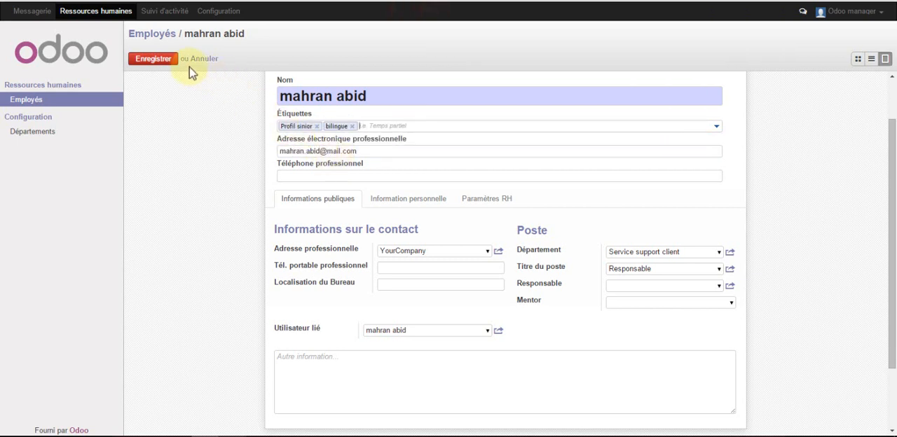
{"action": "left_click", "coordinate": [158, 62]}
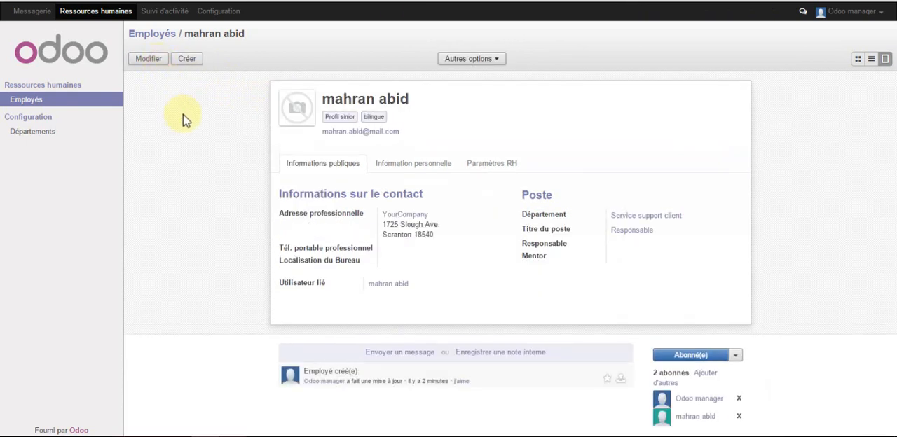